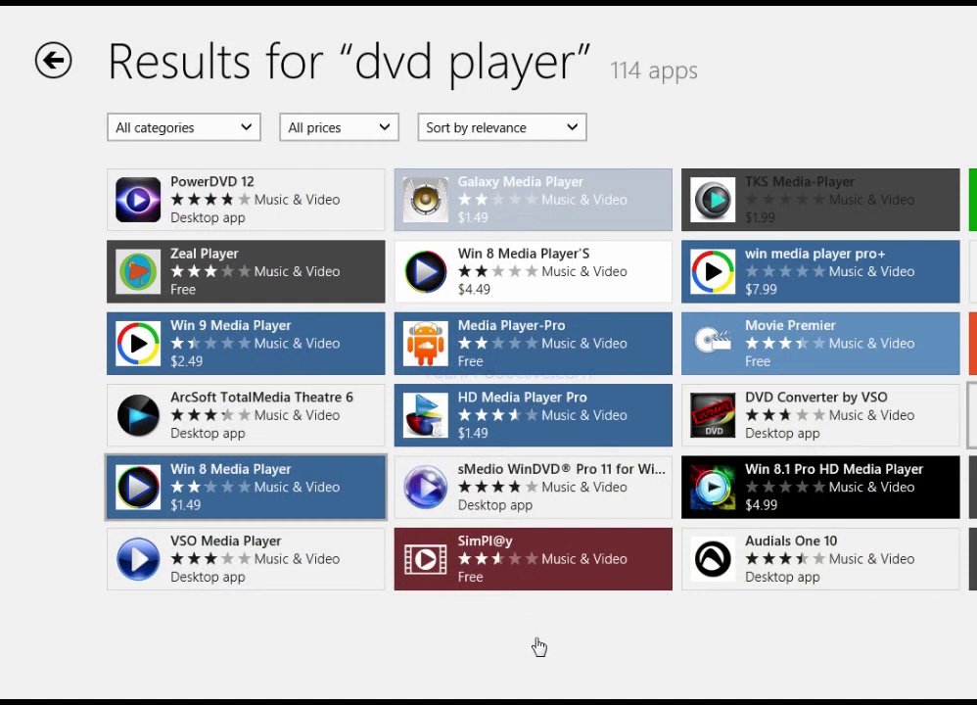
# Step: Browse the store's "dvd player" search results and view the PowerDVD 12 app page
pyautogui.hscroll(8, 573, 684)
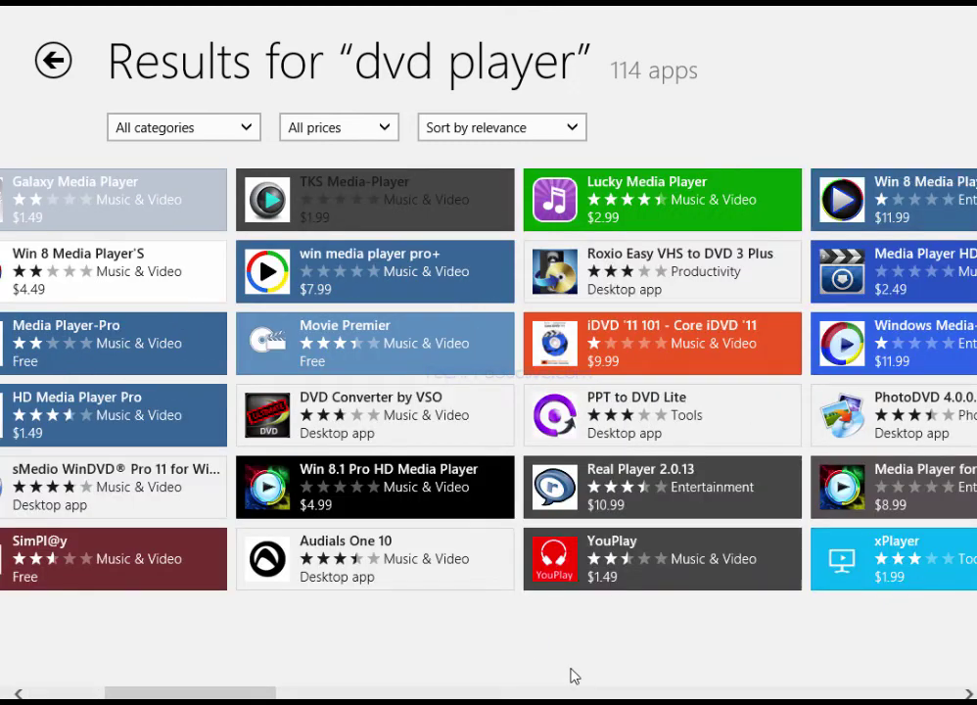
pyautogui.hscroll(-8, 573, 675)
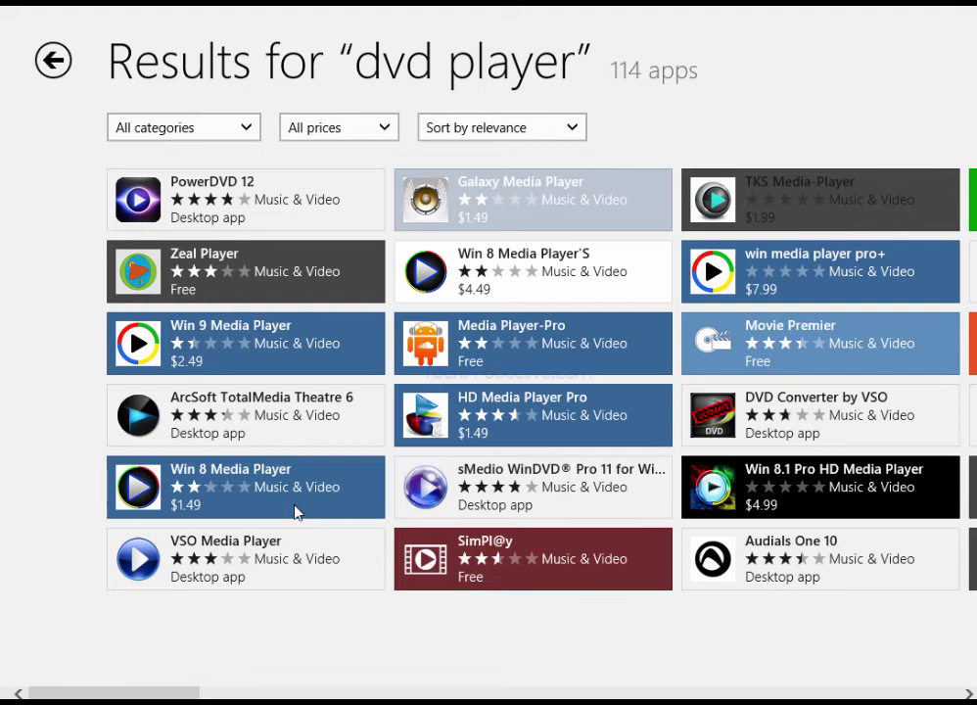
pyautogui.click(236, 278)
pyautogui.click(195, 200)
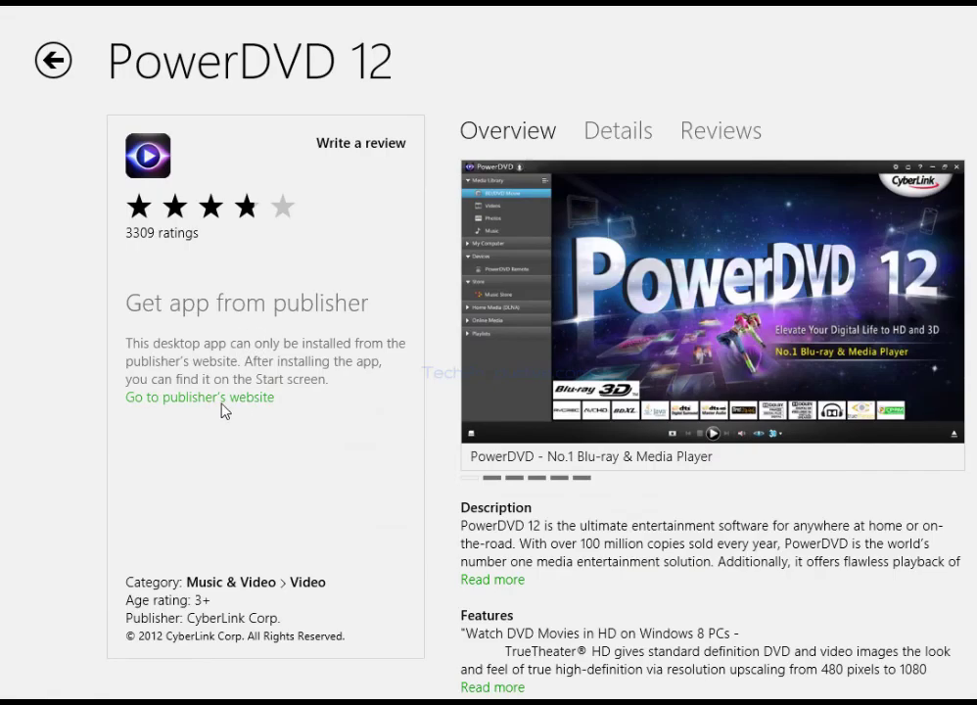
pyautogui.click(251, 419)
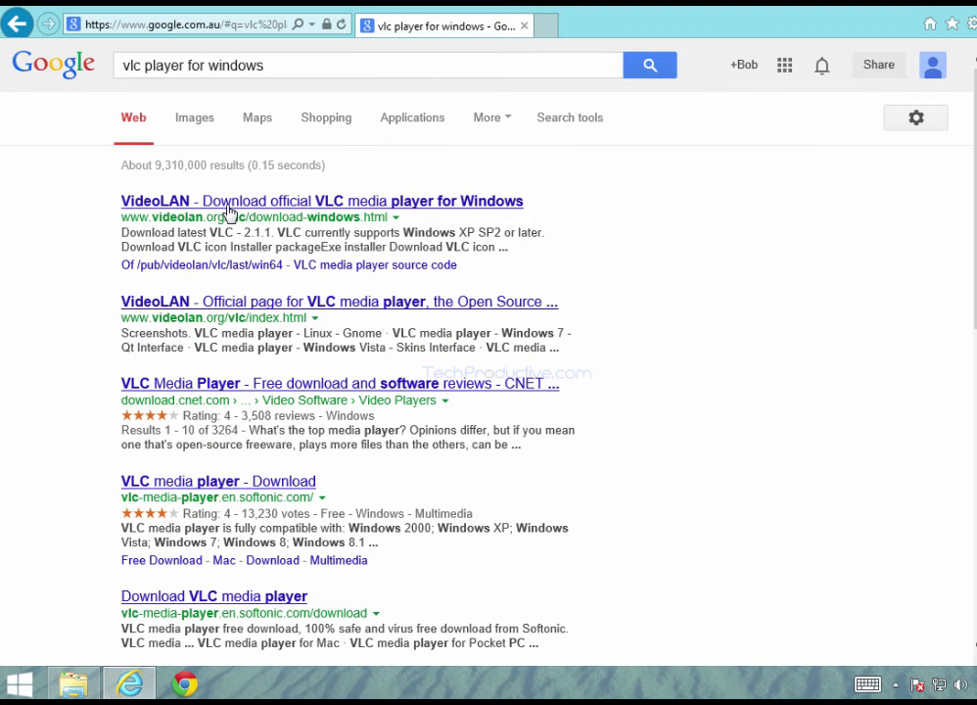
# Step: Download the VLC 2.1.1 exe installer package from the official VideoLAN Windows download page and run it
pyautogui.click(230, 203)
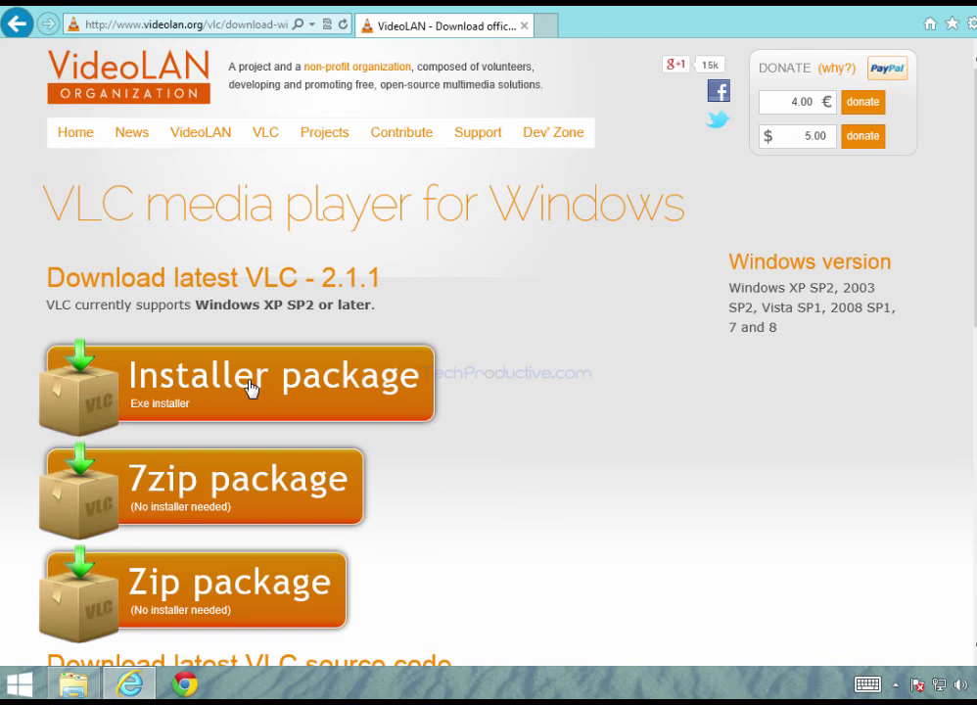
pyautogui.click(198, 403)
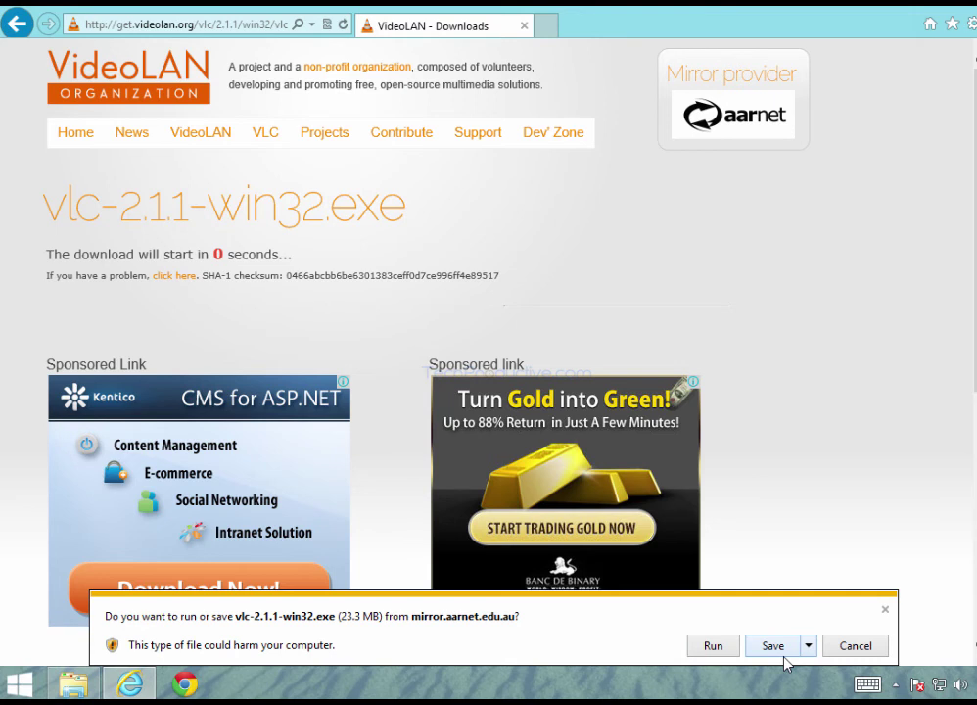
pyautogui.click(714, 646)
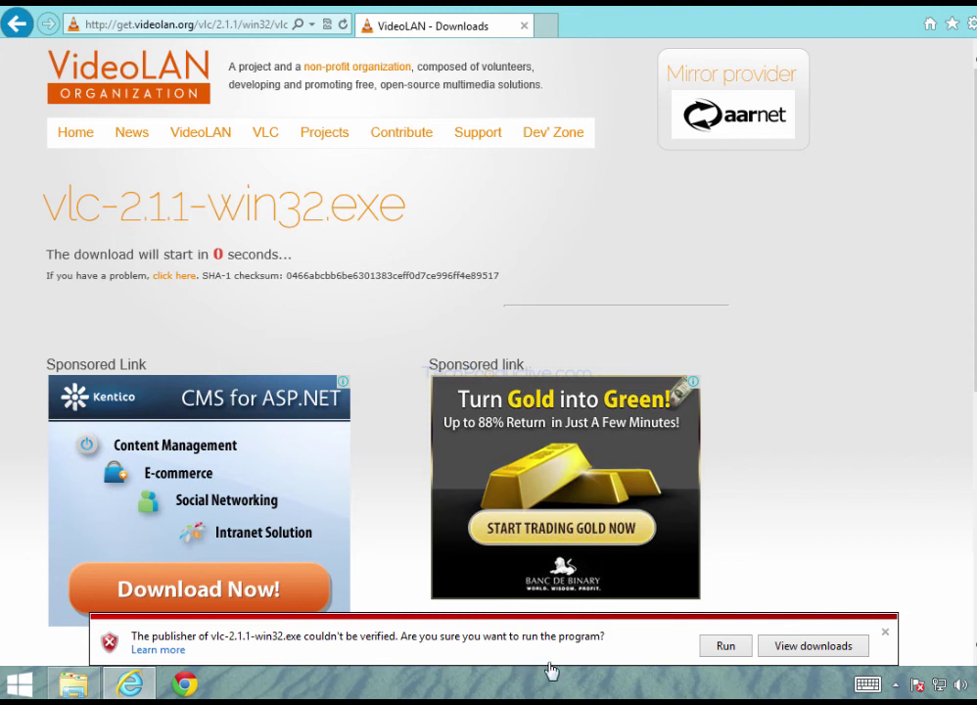
pyautogui.click(725, 648)
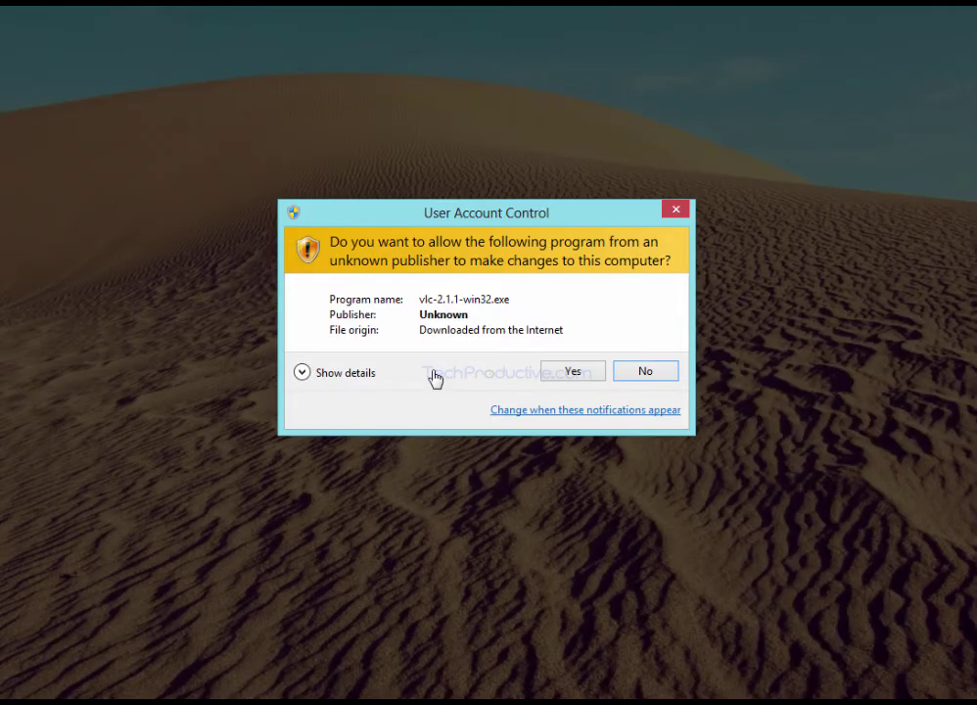
# Step: Allow the installer to make changes and install VLC with the preset components in C:\Program Files (x86)\VideoLAN\VLC
pyautogui.click(566, 376)
pyautogui.click(499, 378)
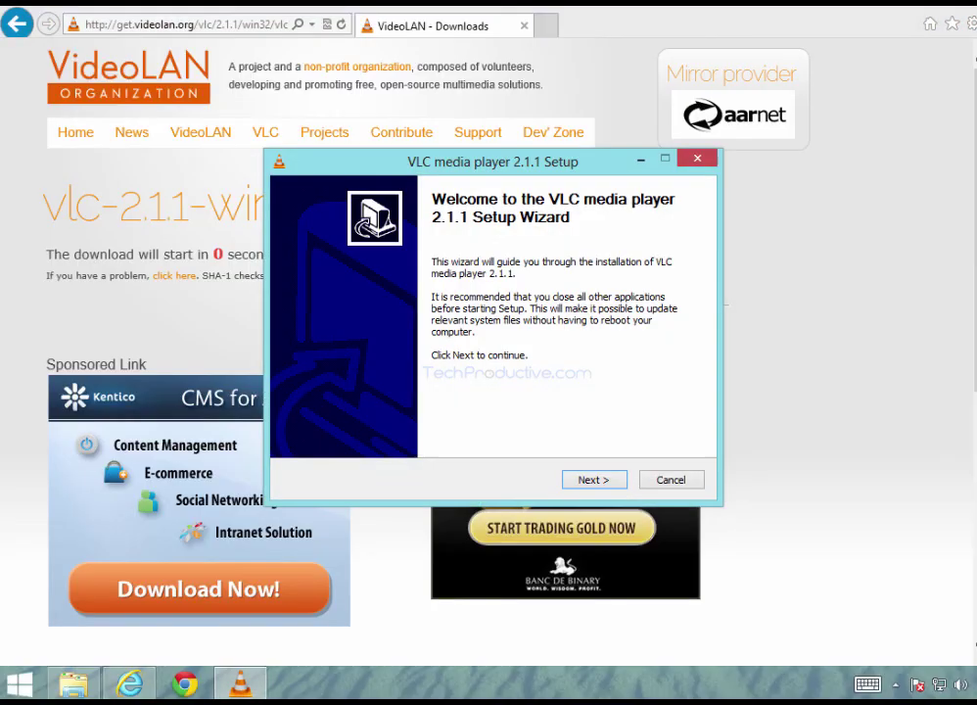
pyautogui.click(607, 482)
pyautogui.click(611, 481)
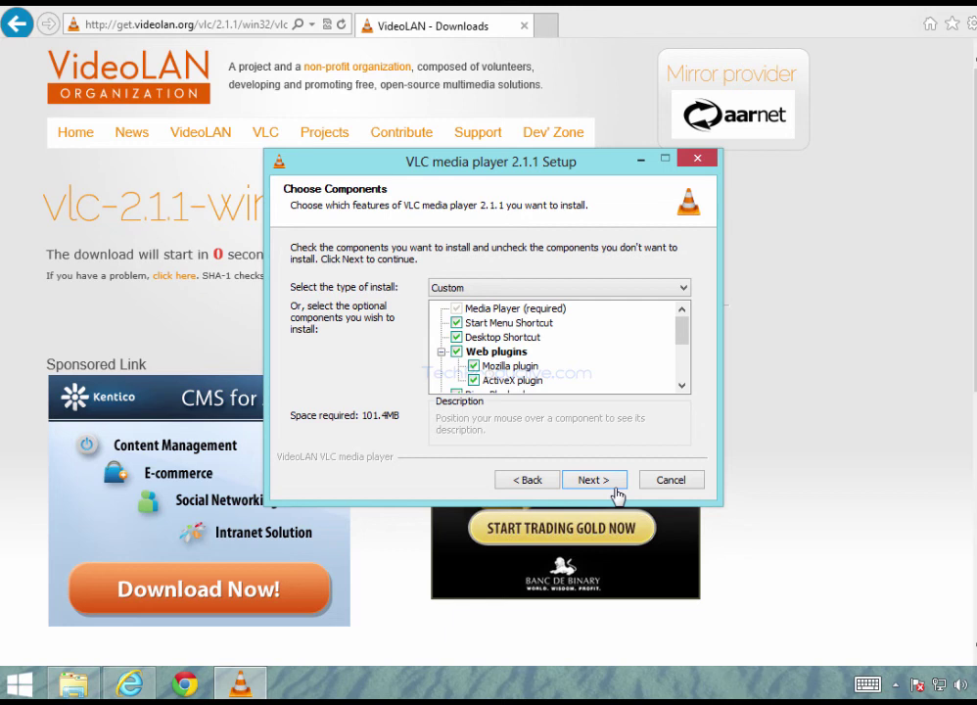
pyautogui.click(615, 482)
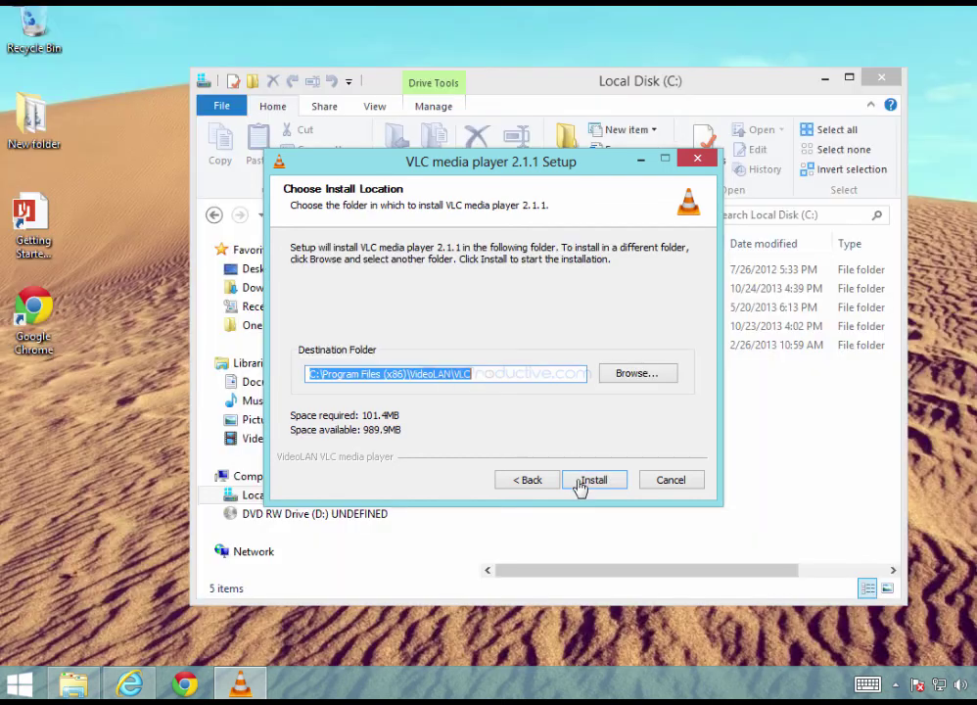
pyautogui.click(583, 482)
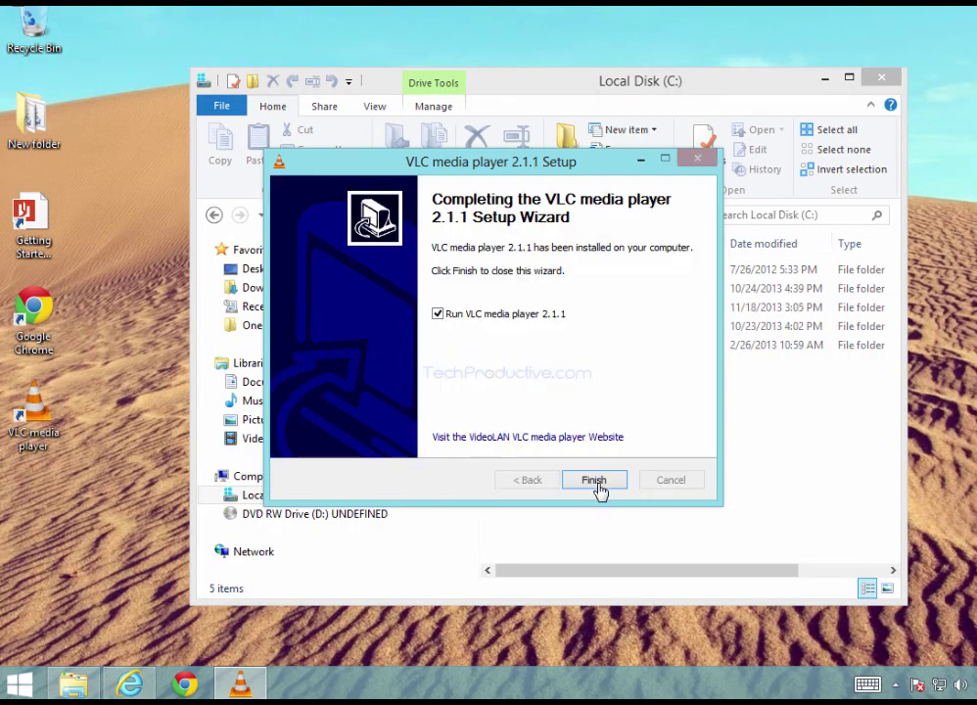
# Step: Finish the setup by launching VLC, and accept its network access policy with automatic media info retrieval disabled
pyautogui.click(594, 479)
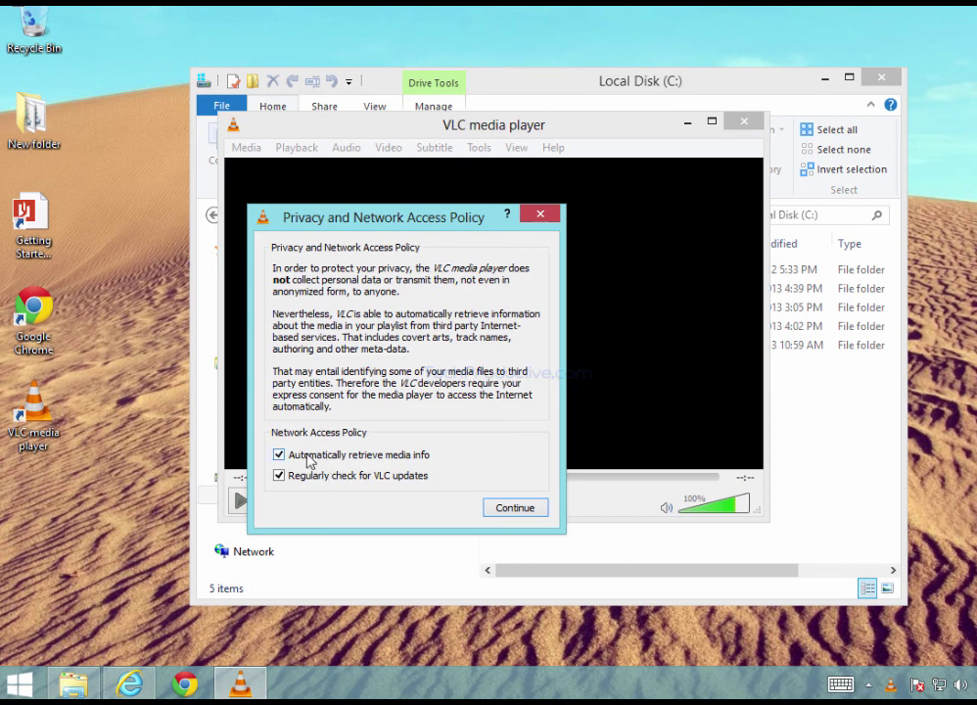
pyautogui.click(308, 460)
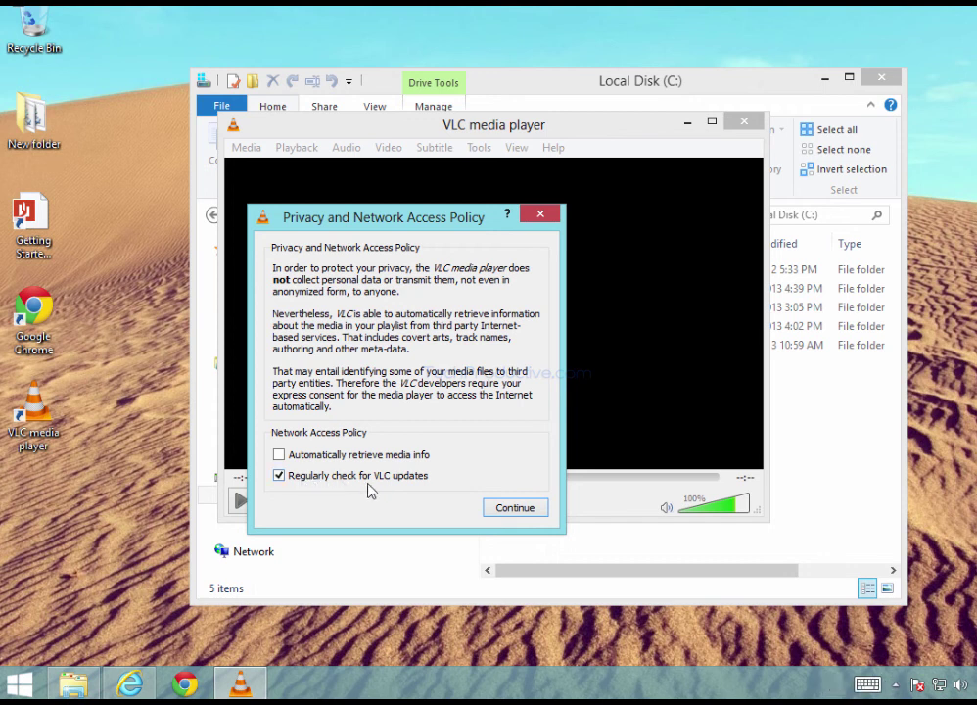
pyautogui.click(527, 511)
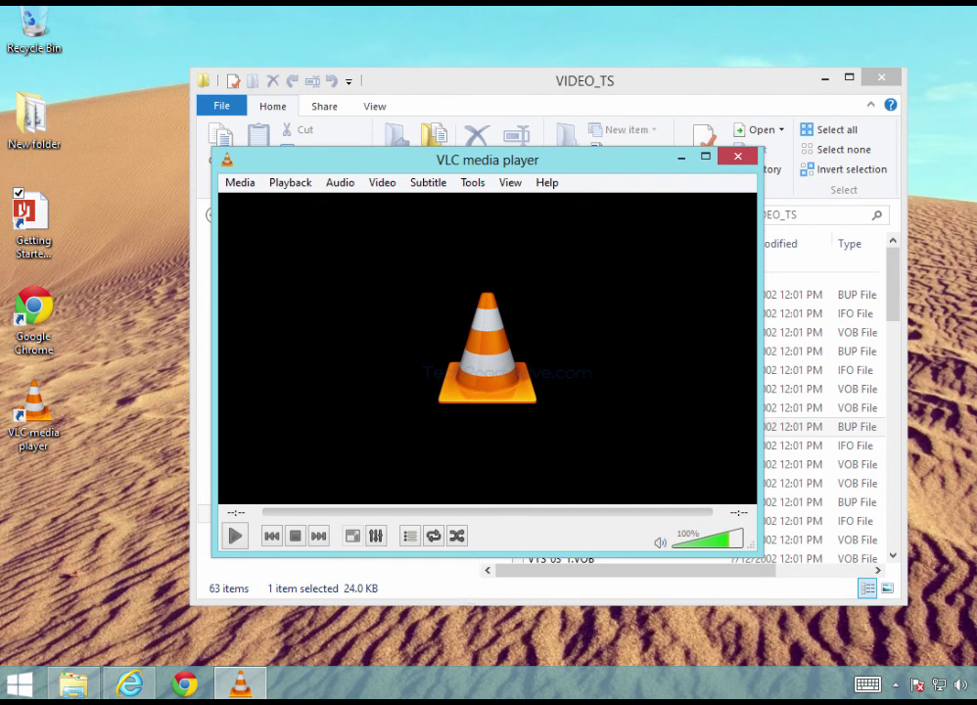
# Step: Look up the VLC media player shortcut in the VideoLAN folder among all installed programs
pyautogui.click(22, 688)
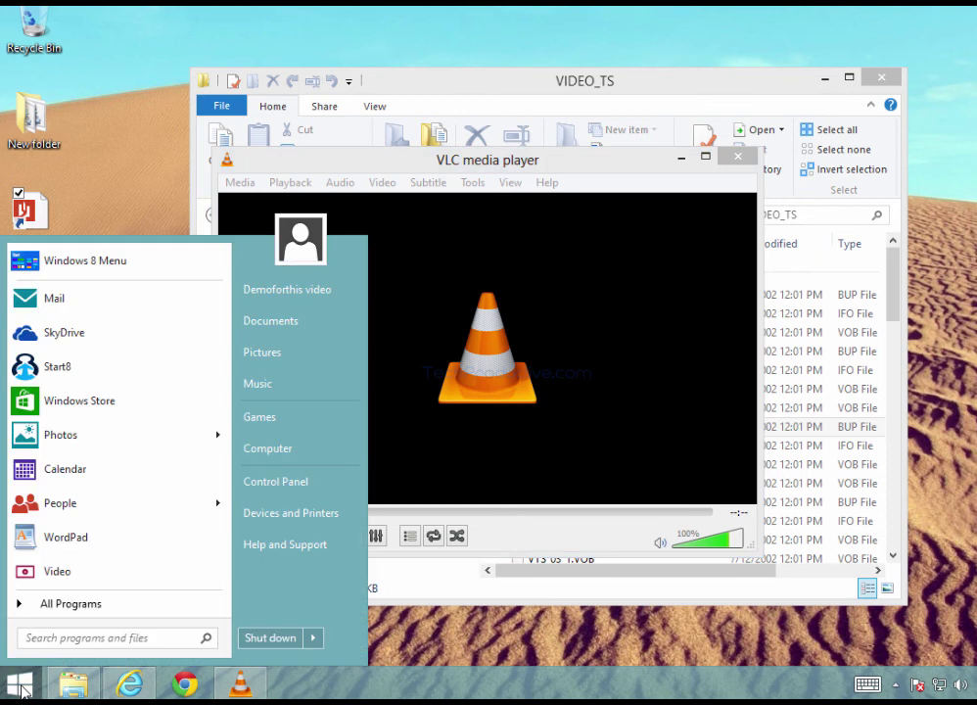
pyautogui.click(51, 605)
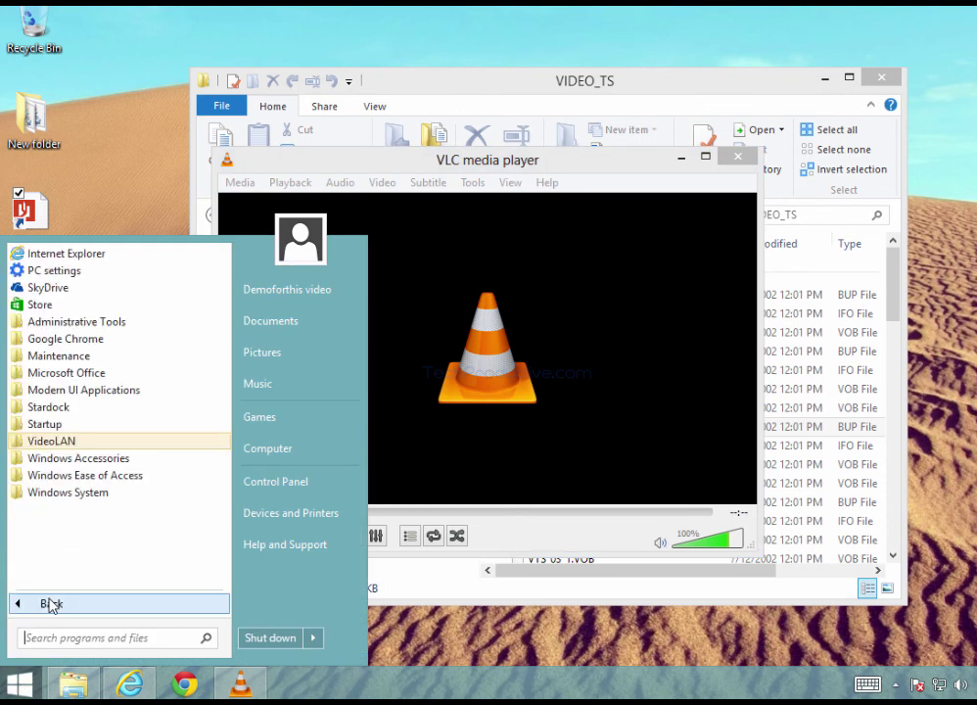
pyautogui.click(83, 450)
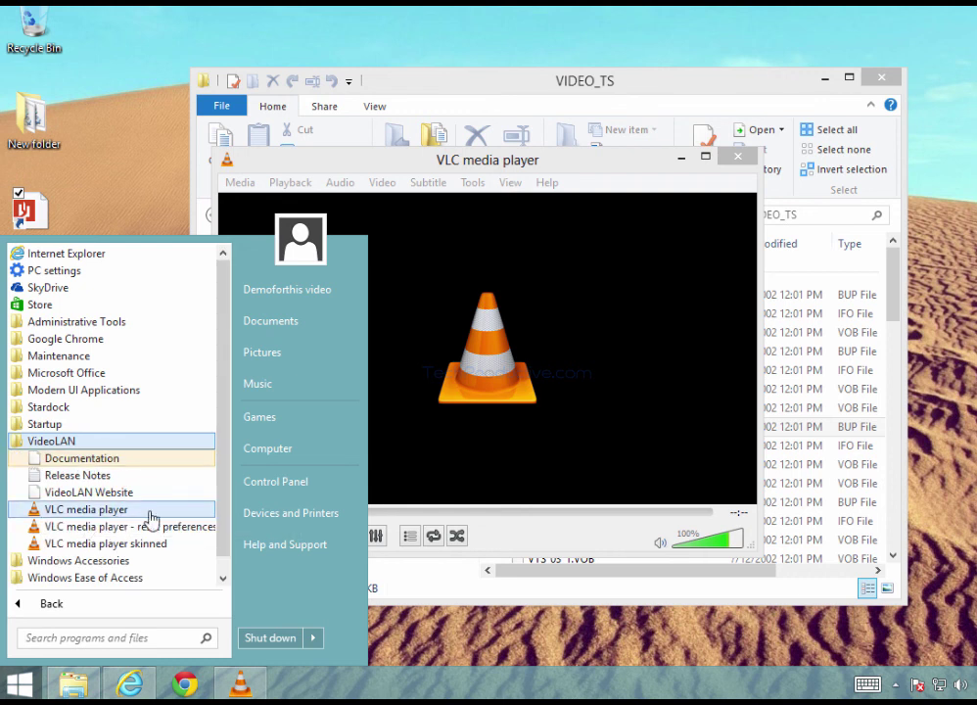
pyautogui.click(569, 371)
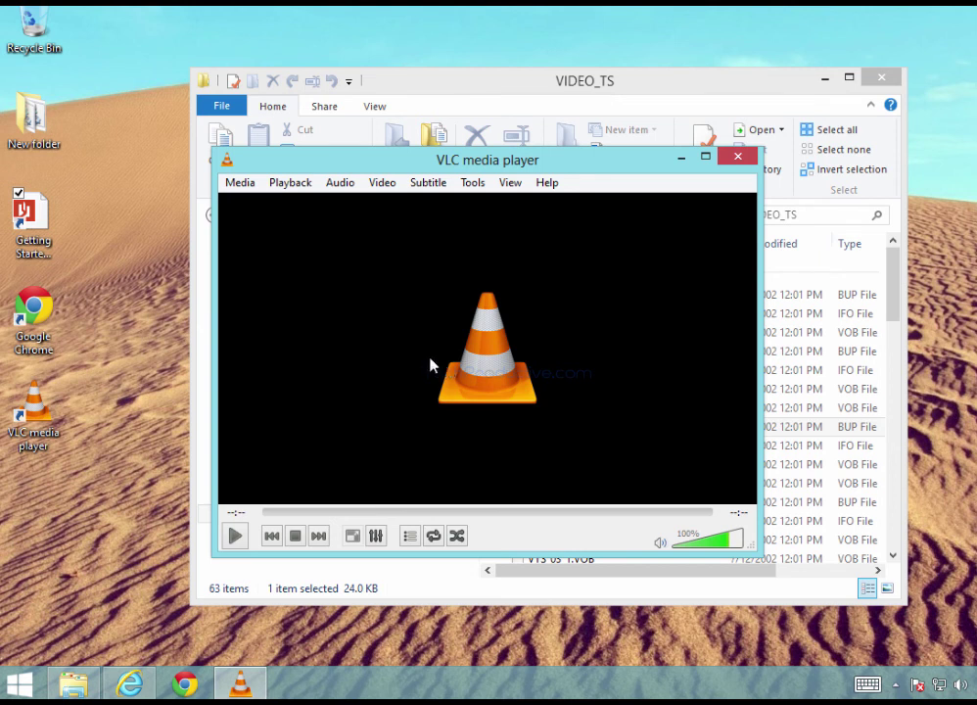
# Step: Open a DVD disc in VLC, choosing DVD RW Drive (D:) as the disc device, and play it
pyautogui.click(242, 186)
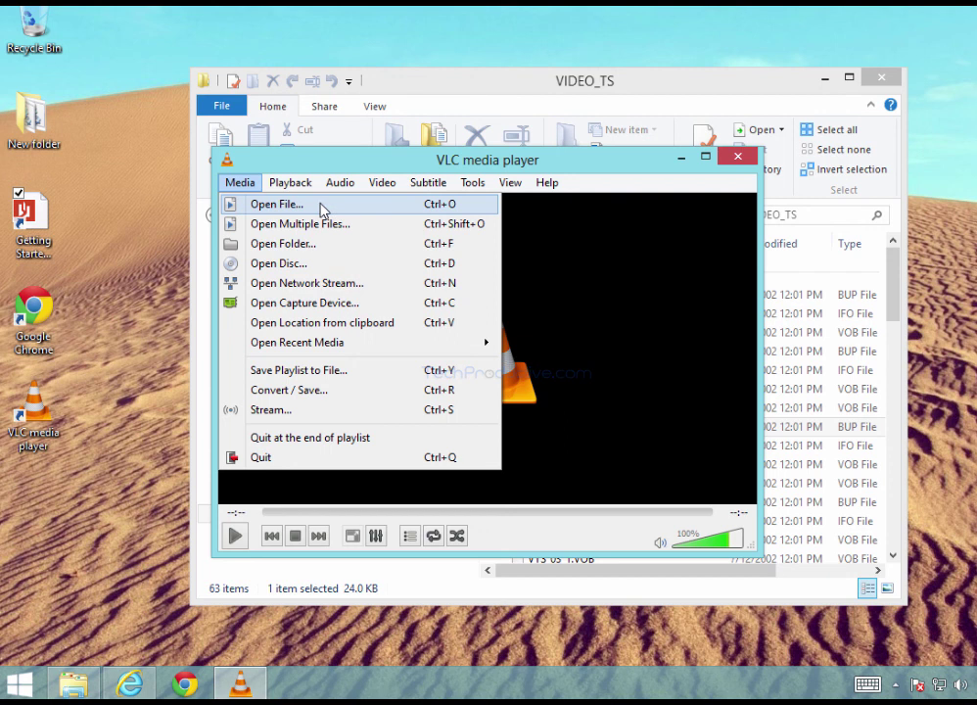
pyautogui.click(327, 273)
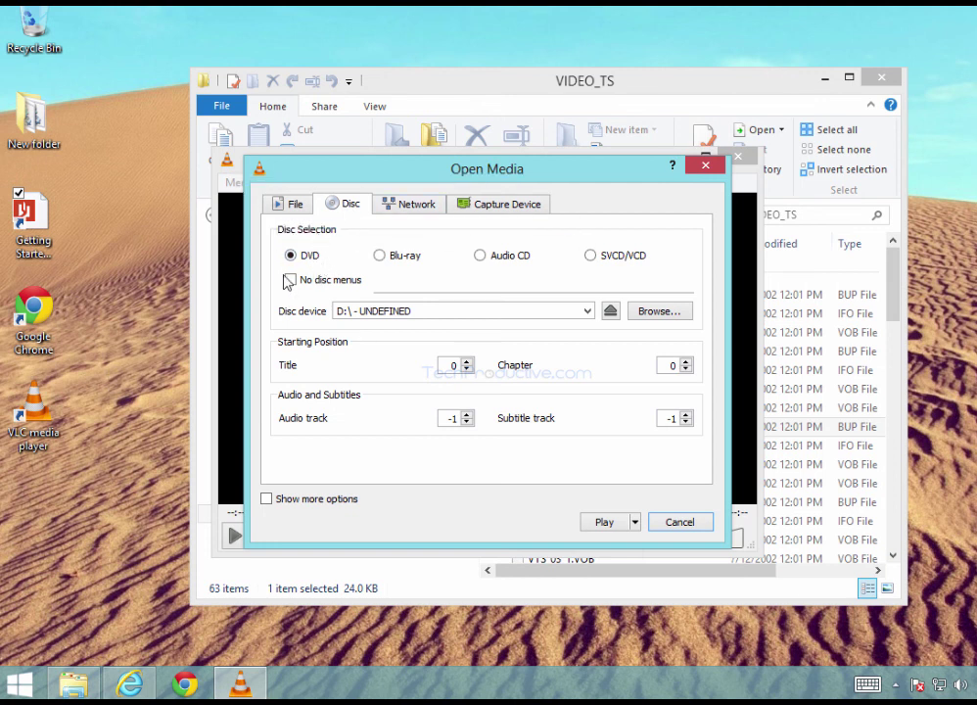
pyautogui.click(586, 311)
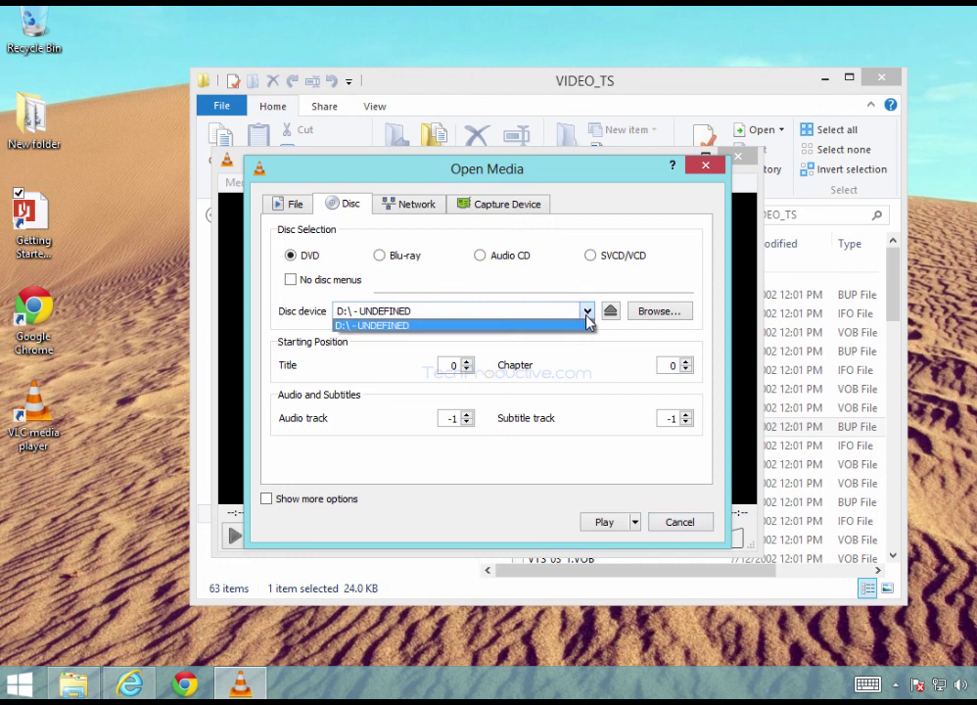
pyautogui.click(587, 321)
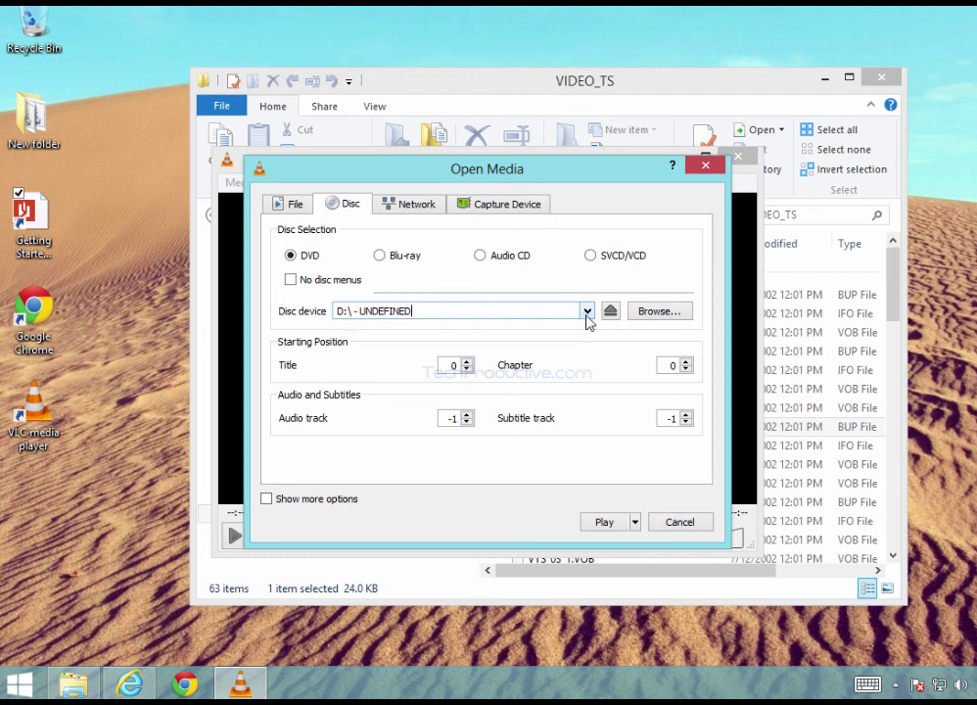
pyautogui.click(657, 313)
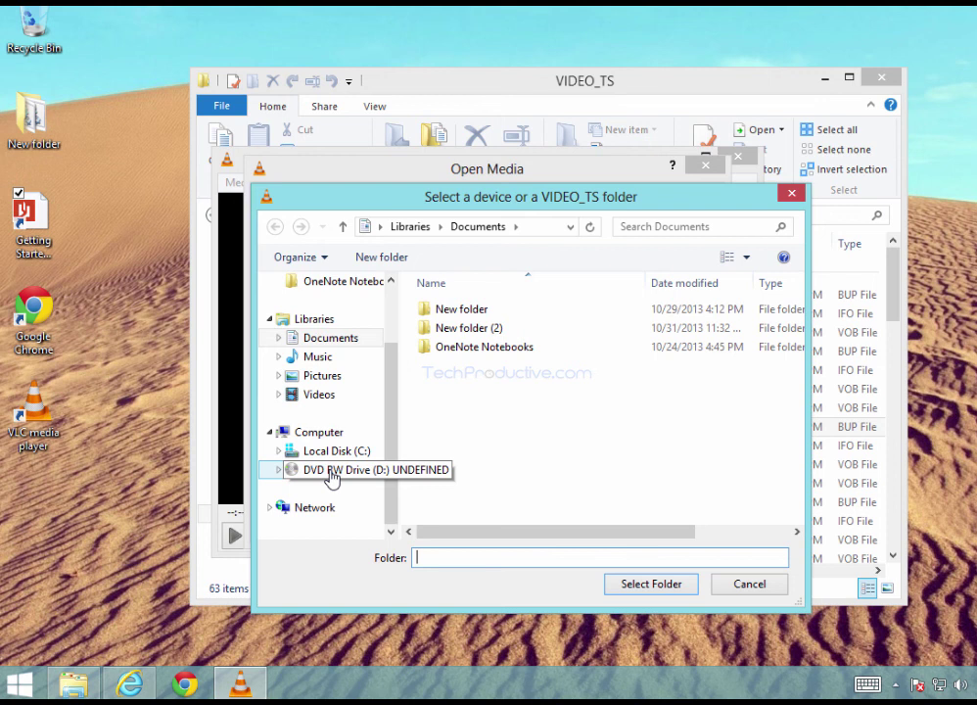
pyautogui.click(332, 477)
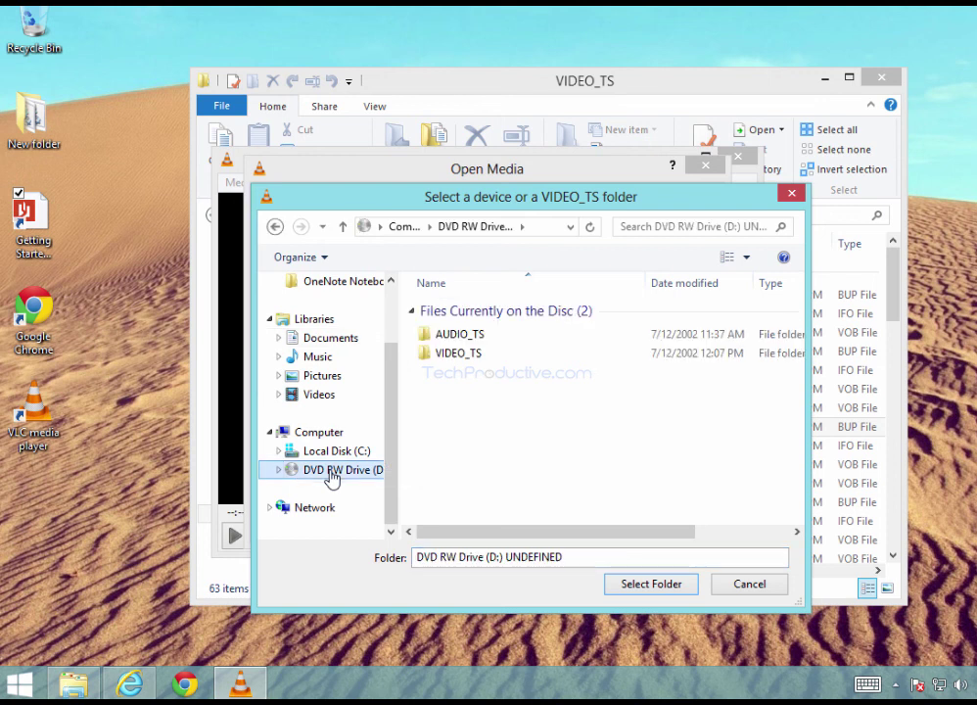
pyautogui.click(629, 582)
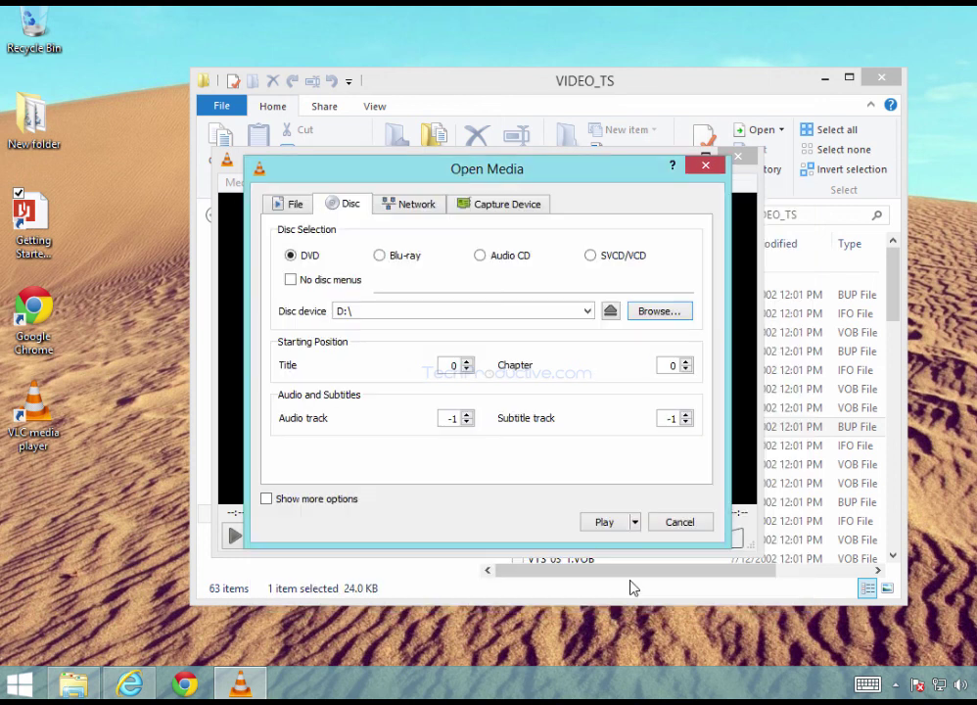
pyautogui.click(604, 523)
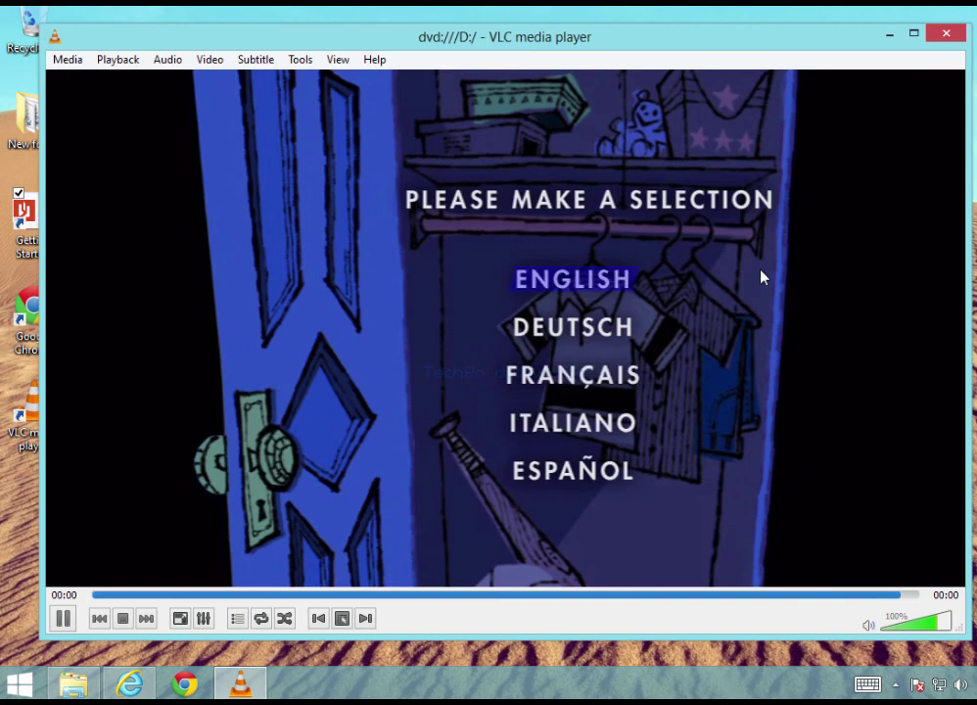